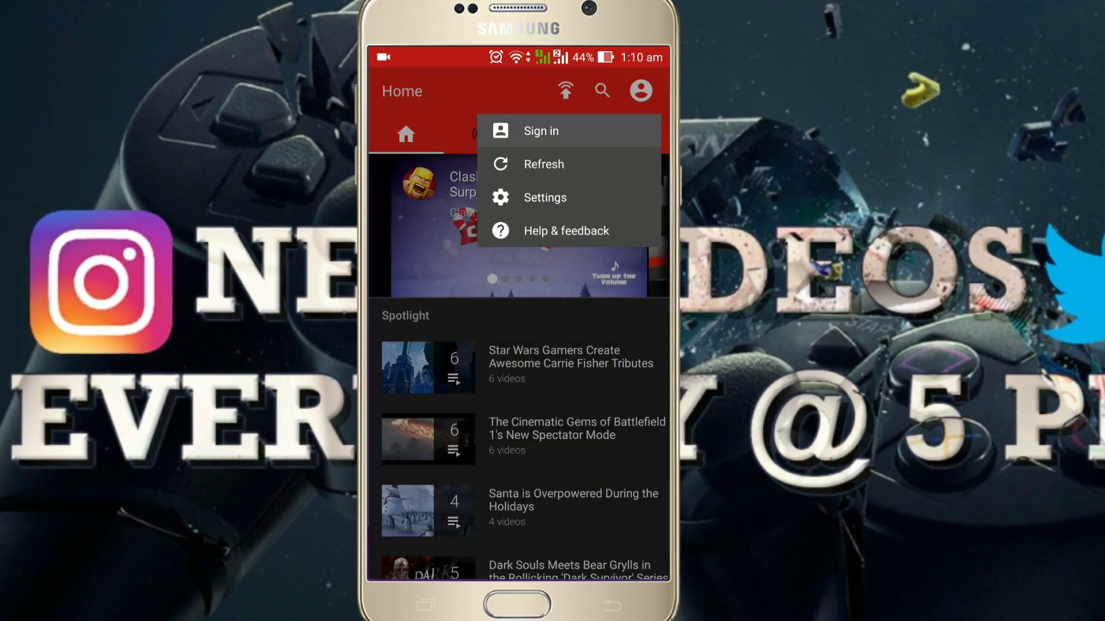
# Step: Sign in with the gaming channel's account and open the Mobile Capture introduction
pyautogui.click(541, 131)
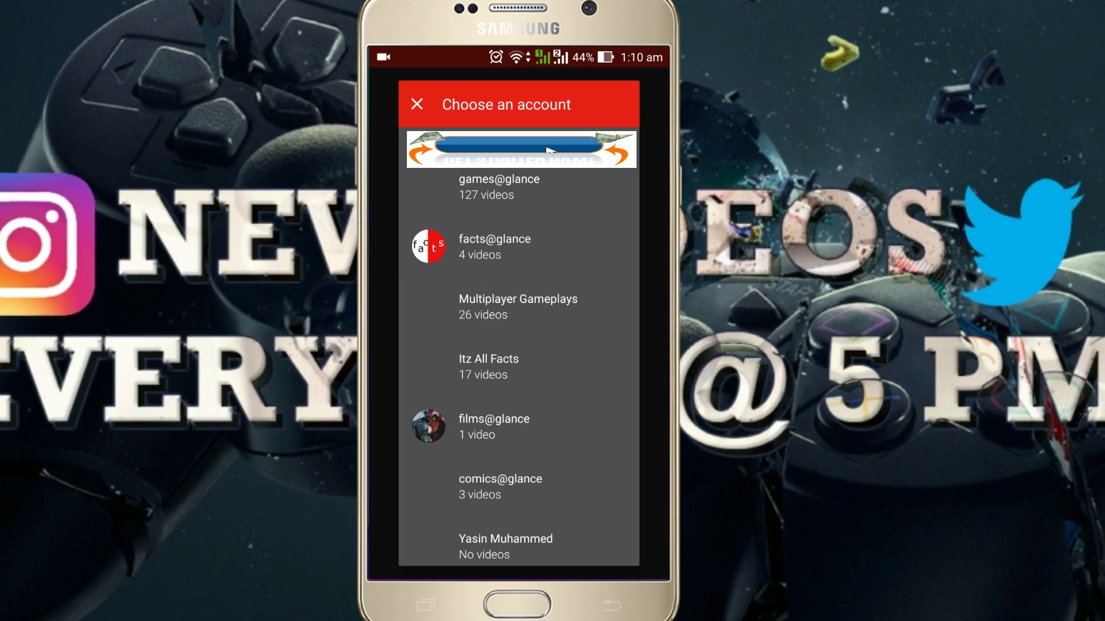
pyautogui.click(500, 187)
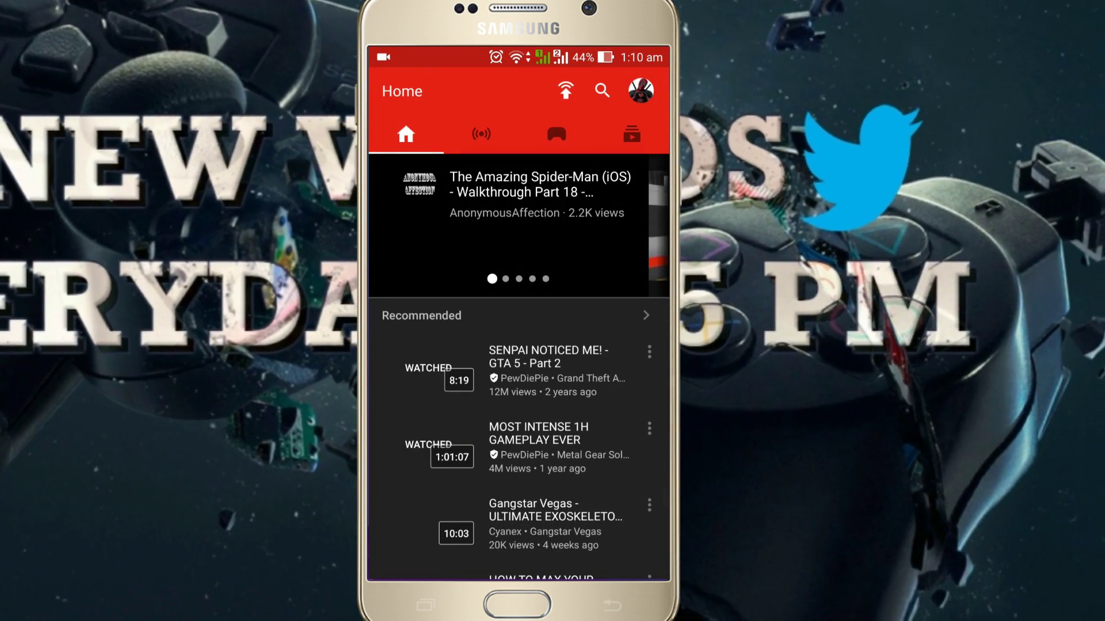
pyautogui.click(566, 90)
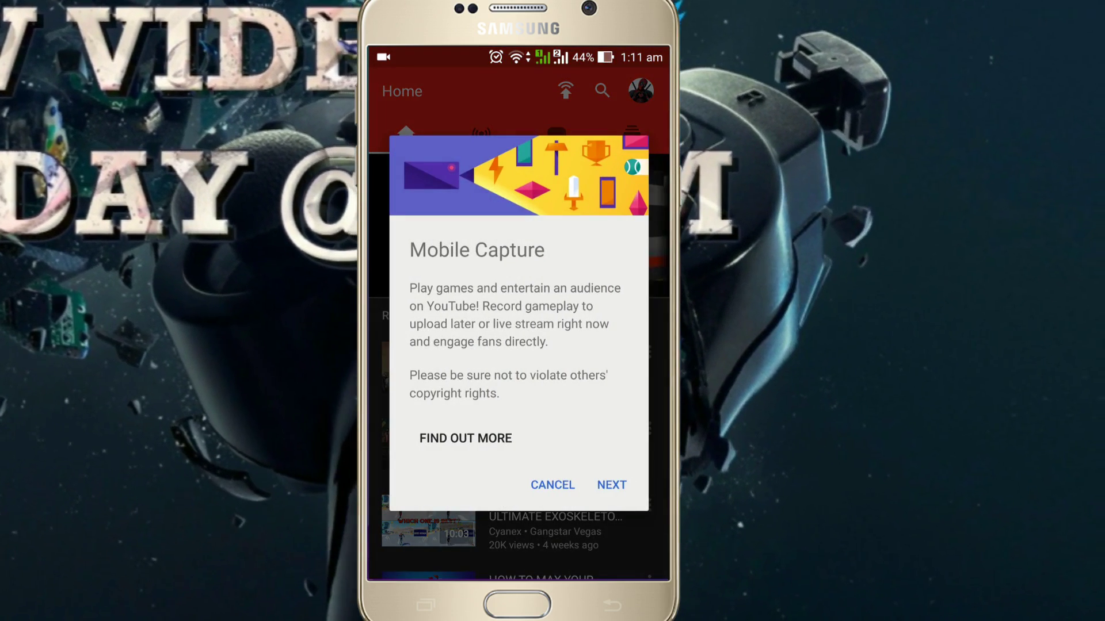
# Step: Choose live streaming at 720P HD quality and select Mini Militia as the game
pyautogui.click(611, 484)
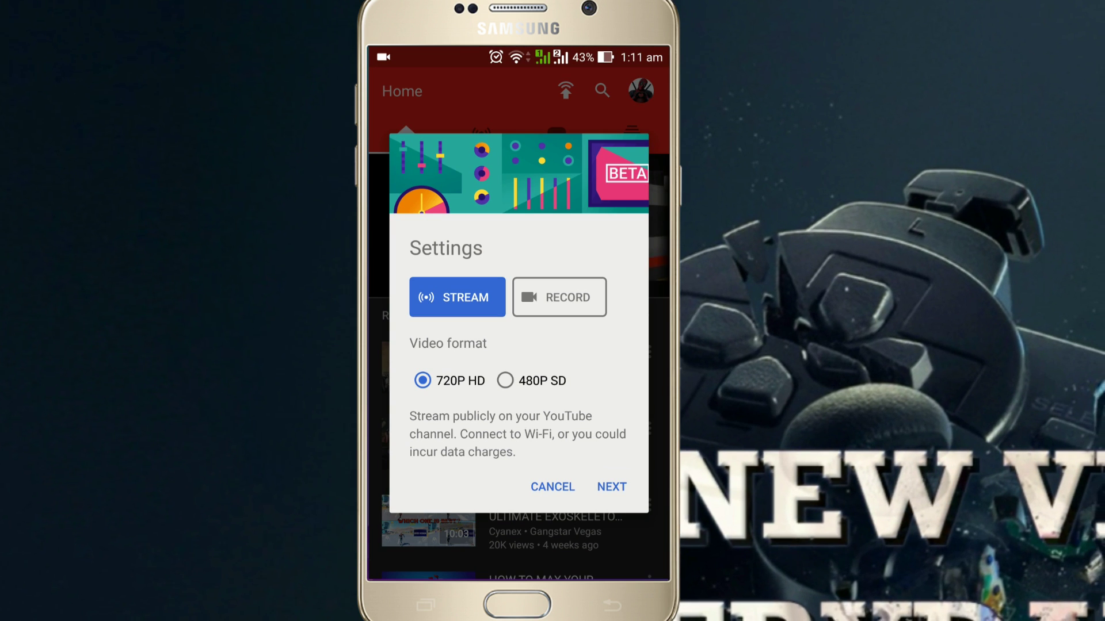
pyautogui.click(505, 380)
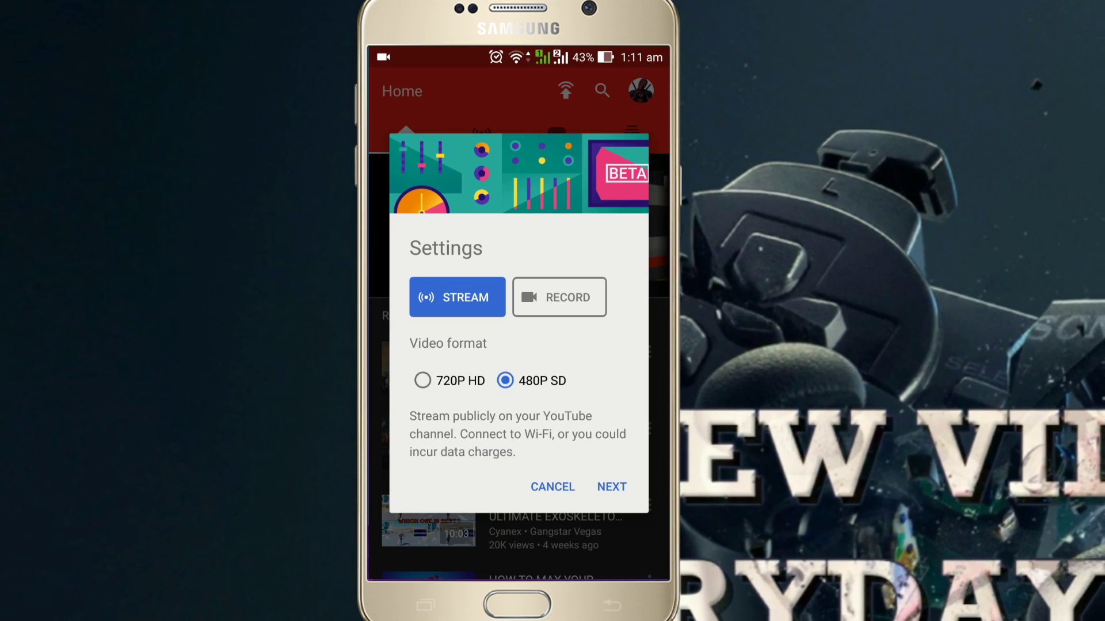
pyautogui.click(423, 380)
pyautogui.click(612, 487)
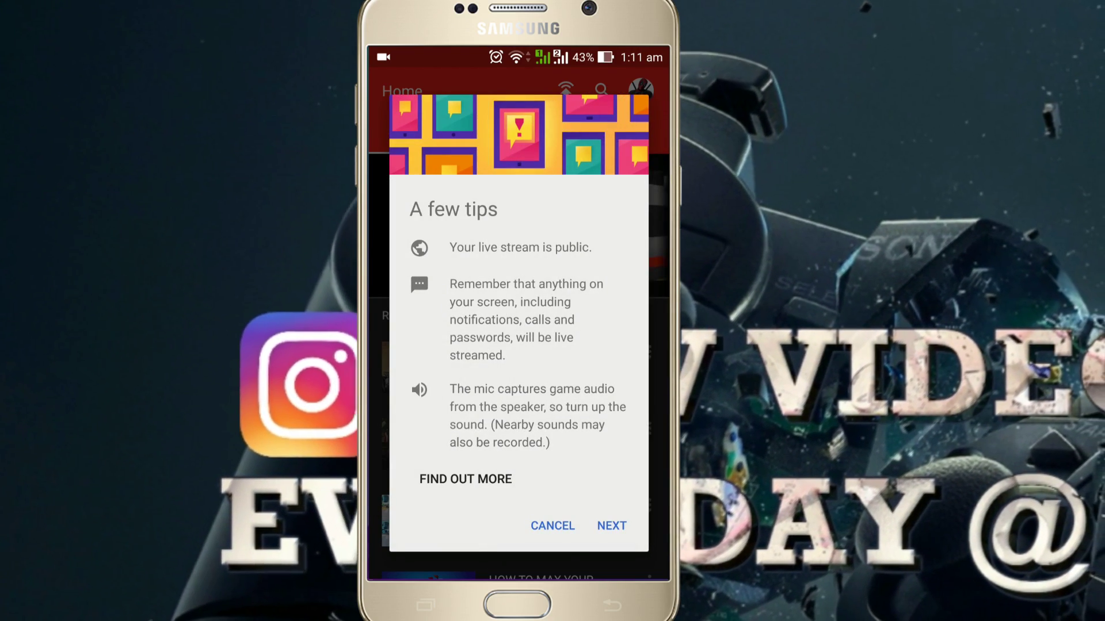
pyautogui.click(612, 525)
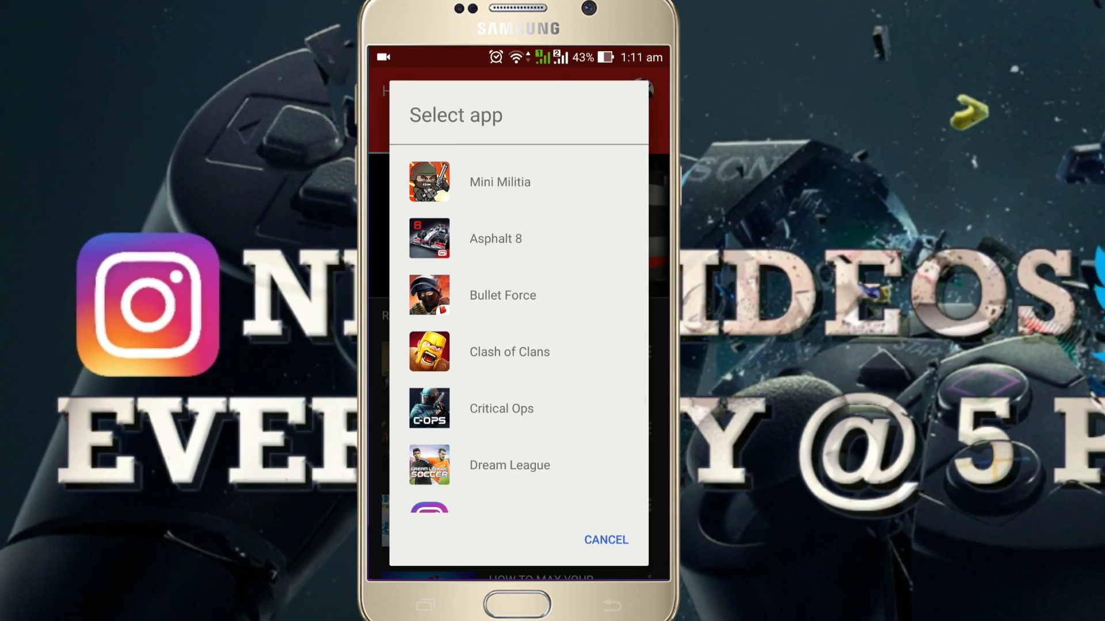
pyautogui.click(500, 181)
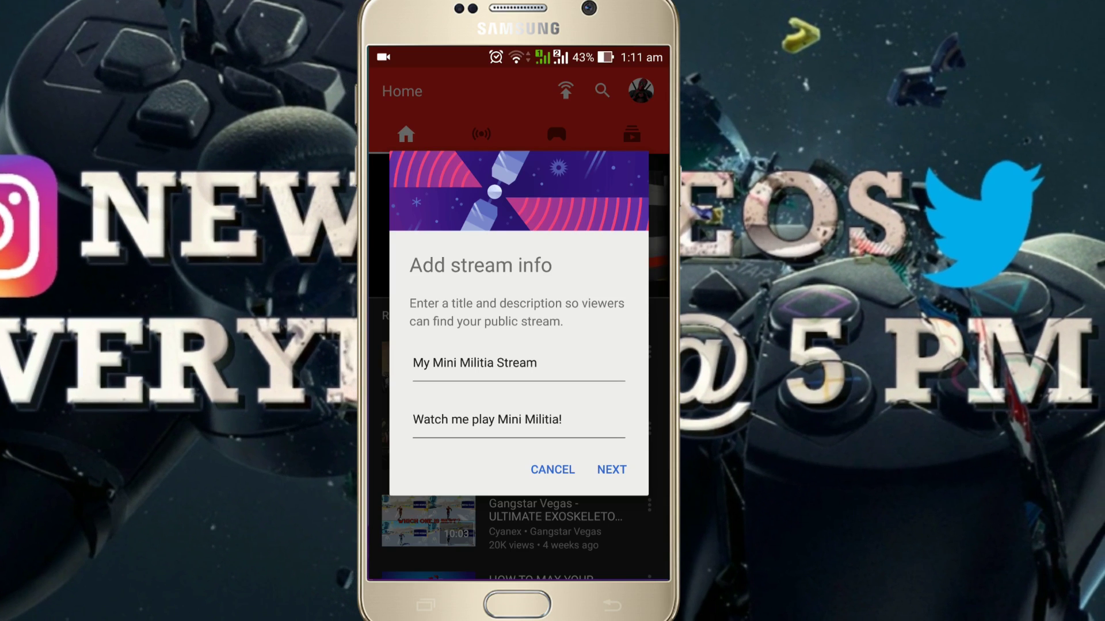
# Step: Remove 'My ' so the title reads 'Mini Militia Stream', then confirm the stream info
pyautogui.click(537, 363)
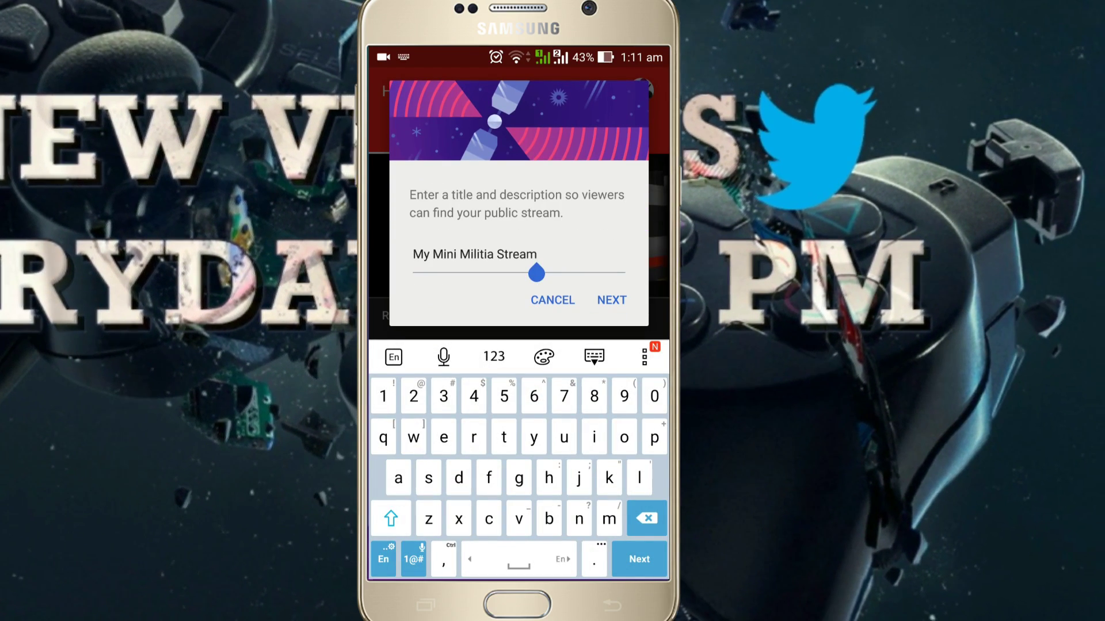
pyautogui.click(443, 254)
pyautogui.press('BackSpace')
pyautogui.press('BackSpace')
pyautogui.press('BackSpace')
pyautogui.press('BackSpace')
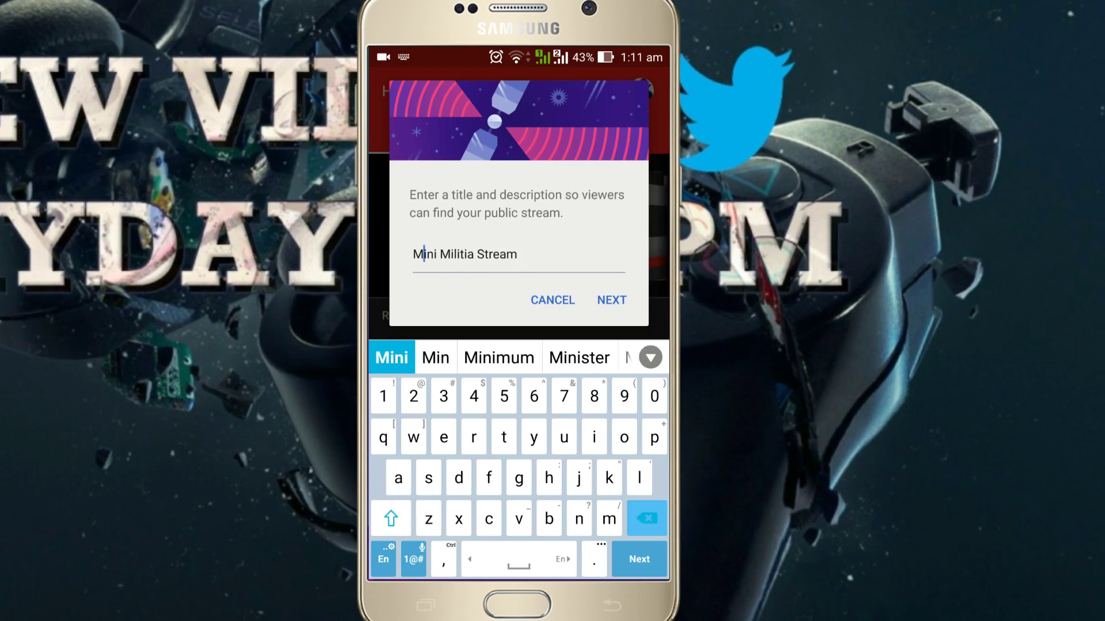
pyautogui.write('M')
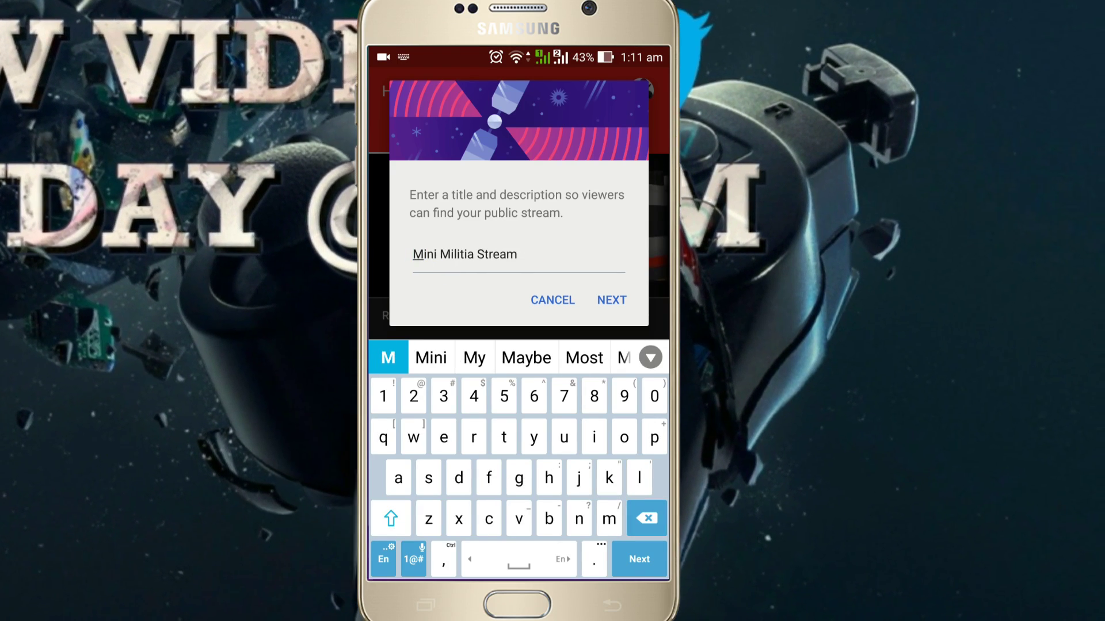
pyautogui.press('Escape')
pyautogui.click(611, 469)
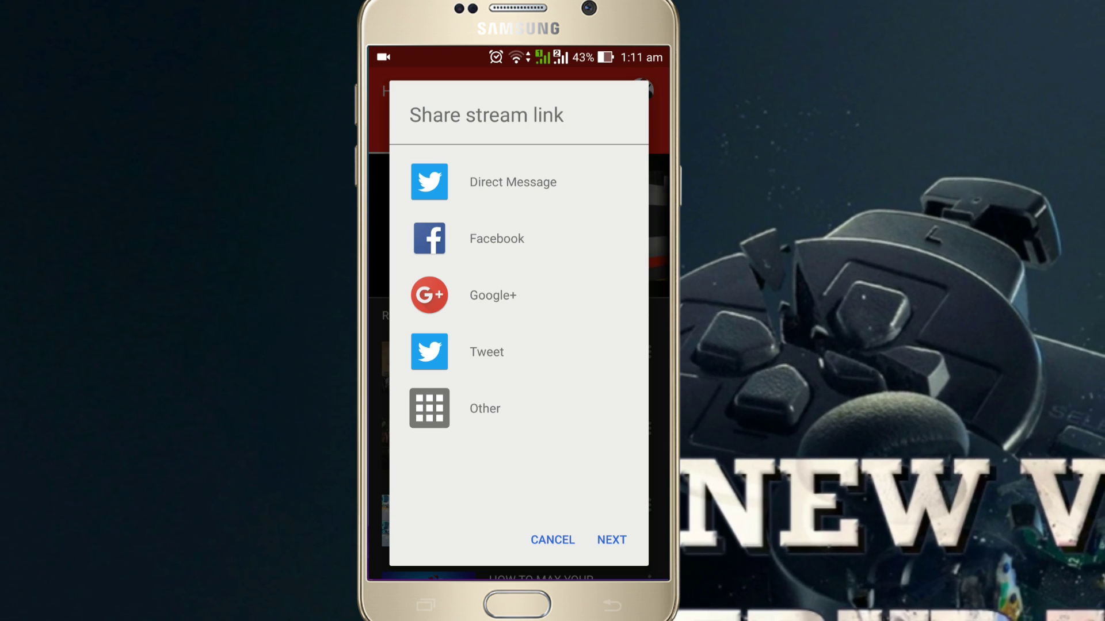
# Step: Skip sharing the stream link and allow screen capture to start
pyautogui.click(612, 540)
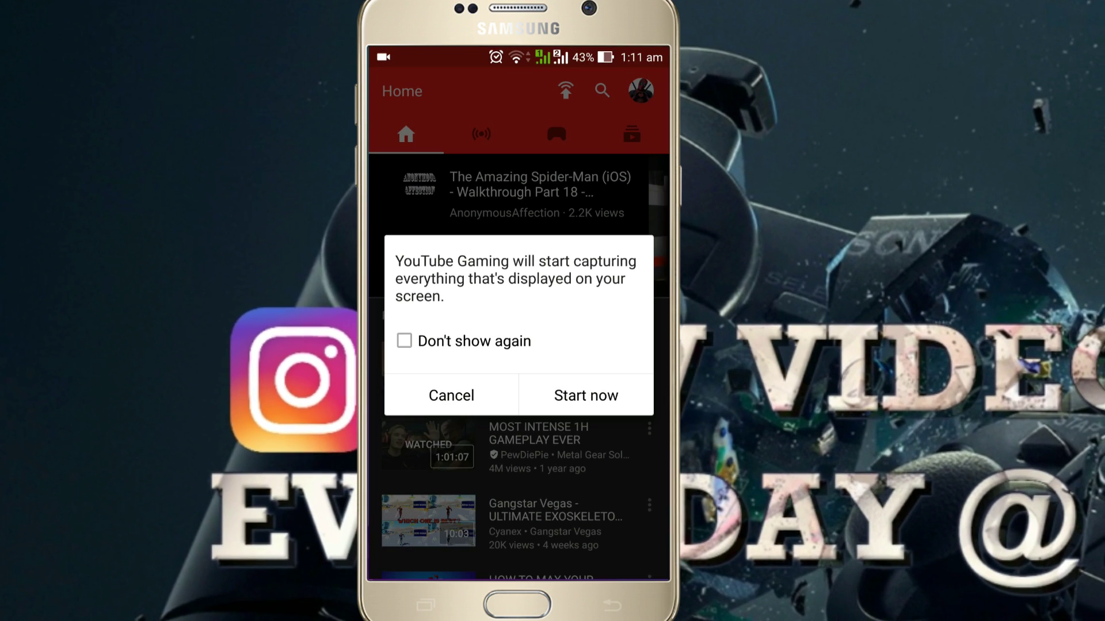
pyautogui.click(587, 395)
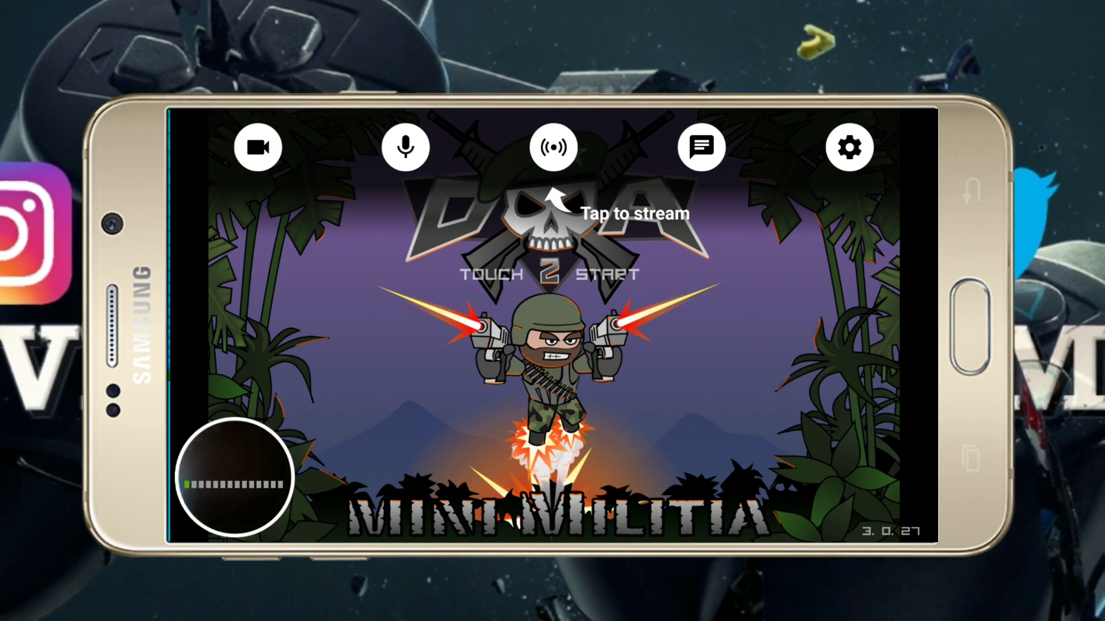
# Step: Turn off the front camera and set the stream bubble size to small
pyautogui.click(258, 147)
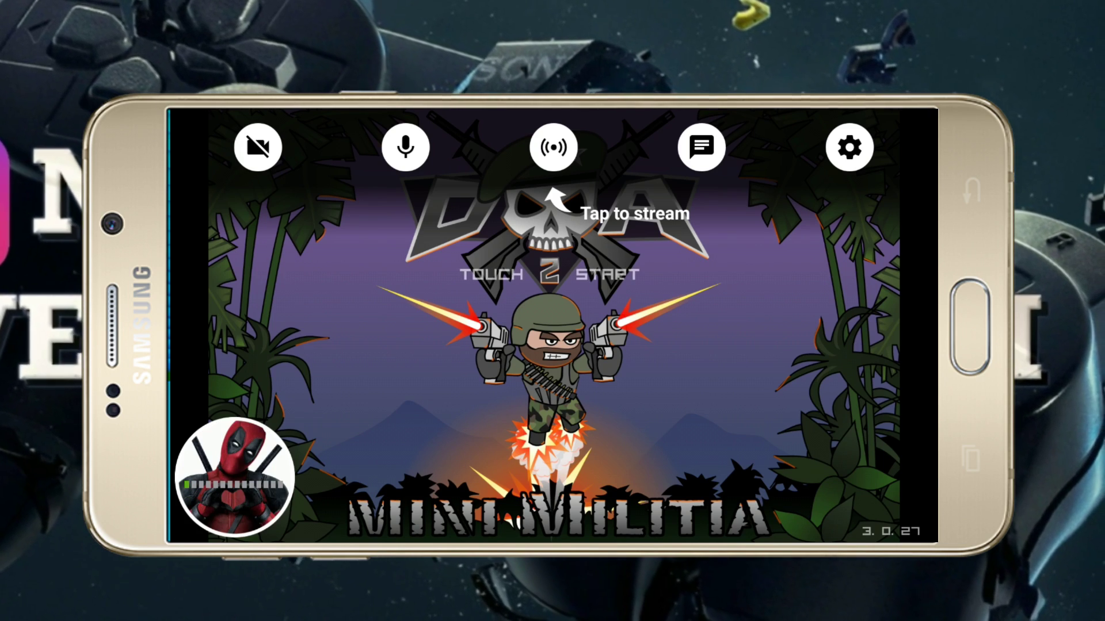
pyautogui.click(849, 147)
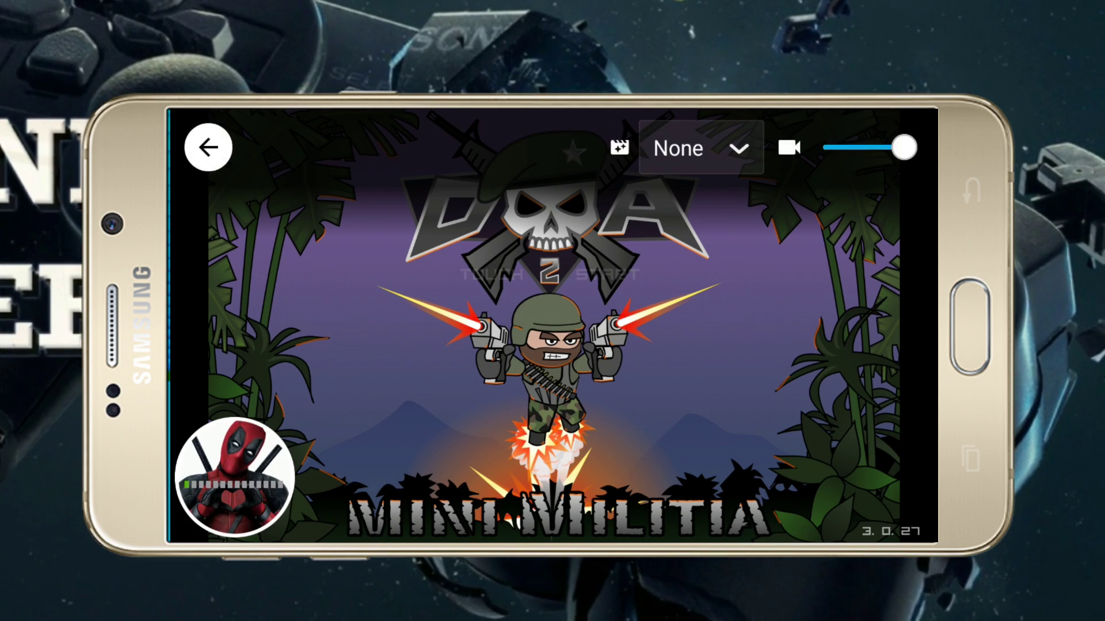
pyautogui.click(823, 147)
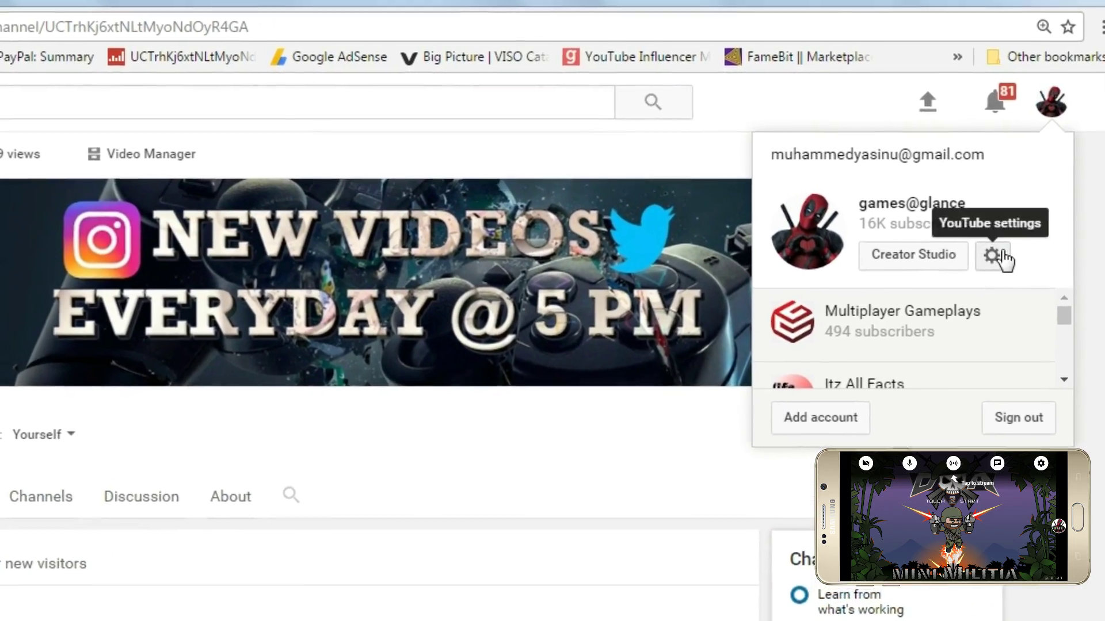
# Step: Go from account settings through View additional features to Creator Studio's Live Streaming dashboard
pyautogui.click(1021, 227)
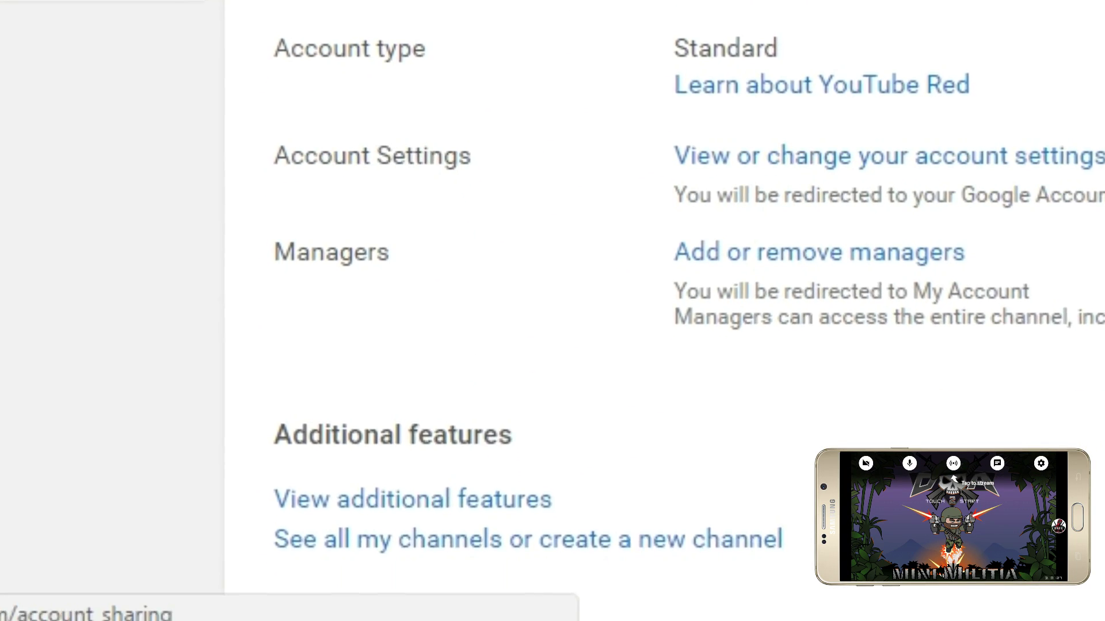
pyautogui.click(495, 550)
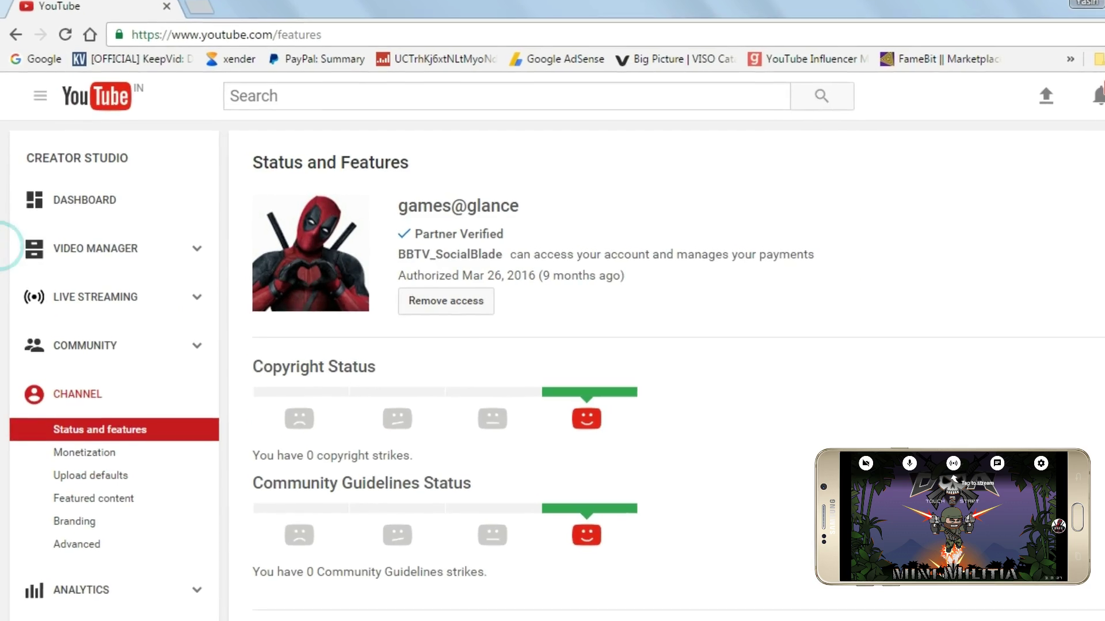
pyautogui.click(144, 302)
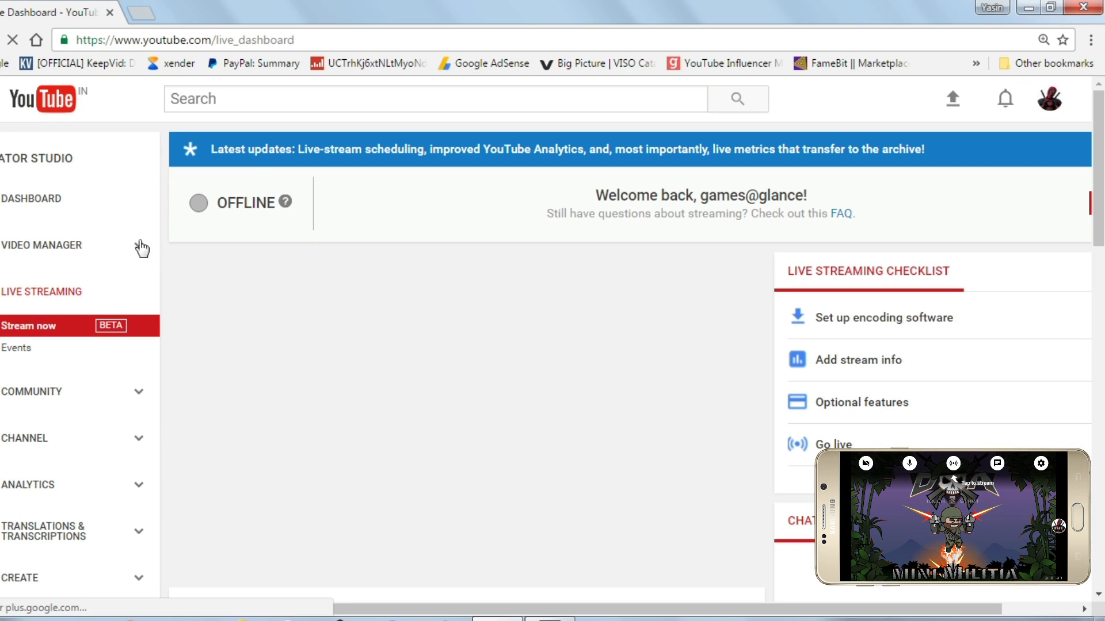
# Step: Replace the live stream's thumbnail with the 'test' image
pyautogui.click(67, 5)
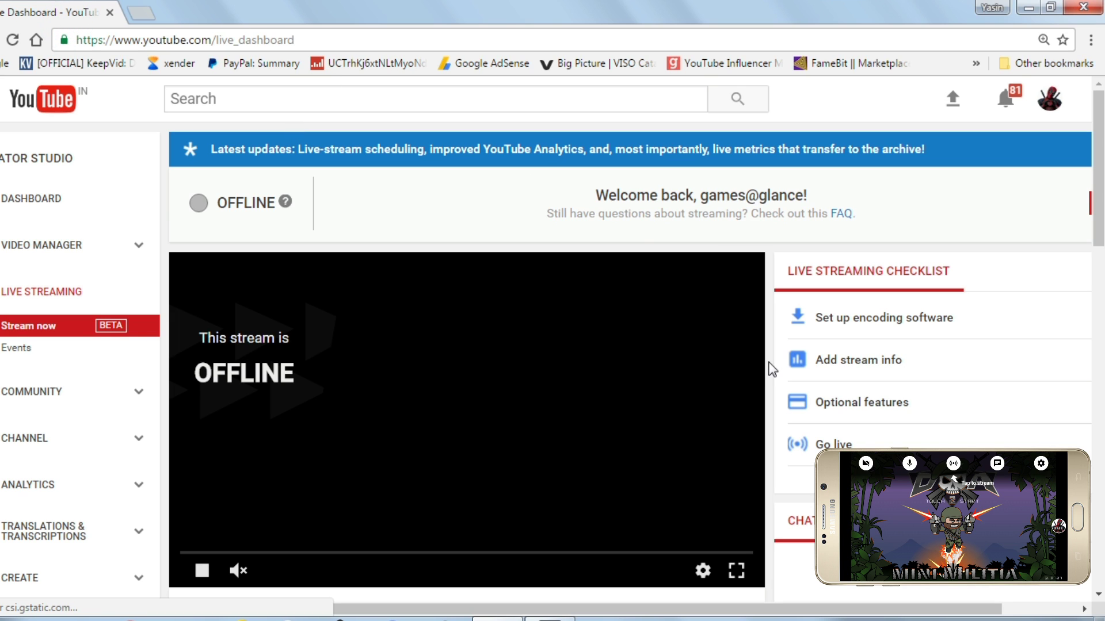
pyautogui.scroll(-4, 553, 369)
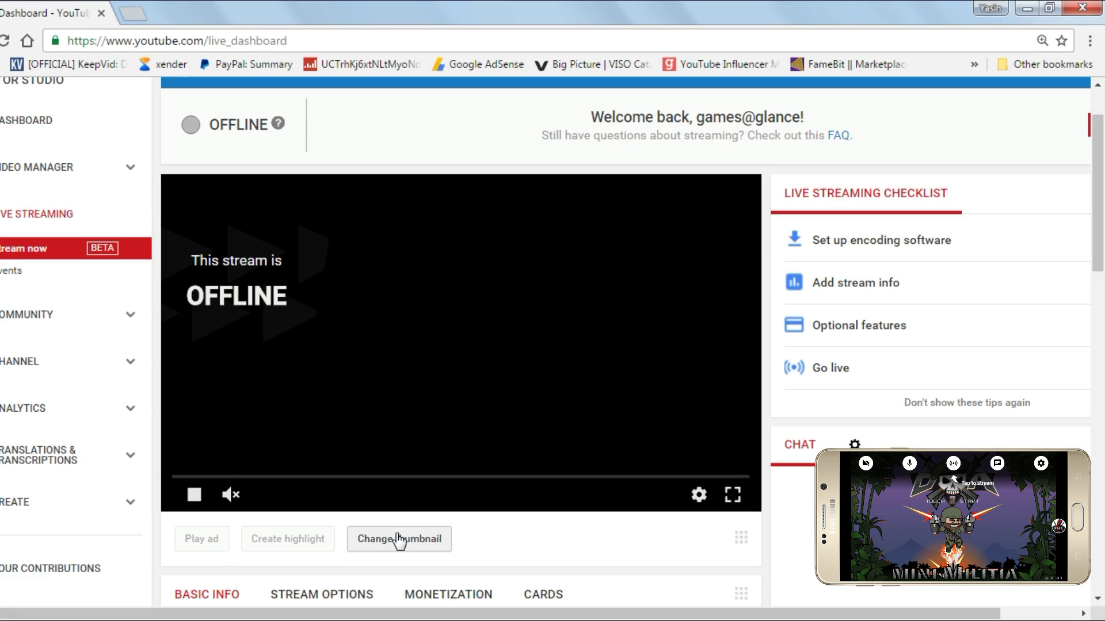
pyautogui.click(396, 539)
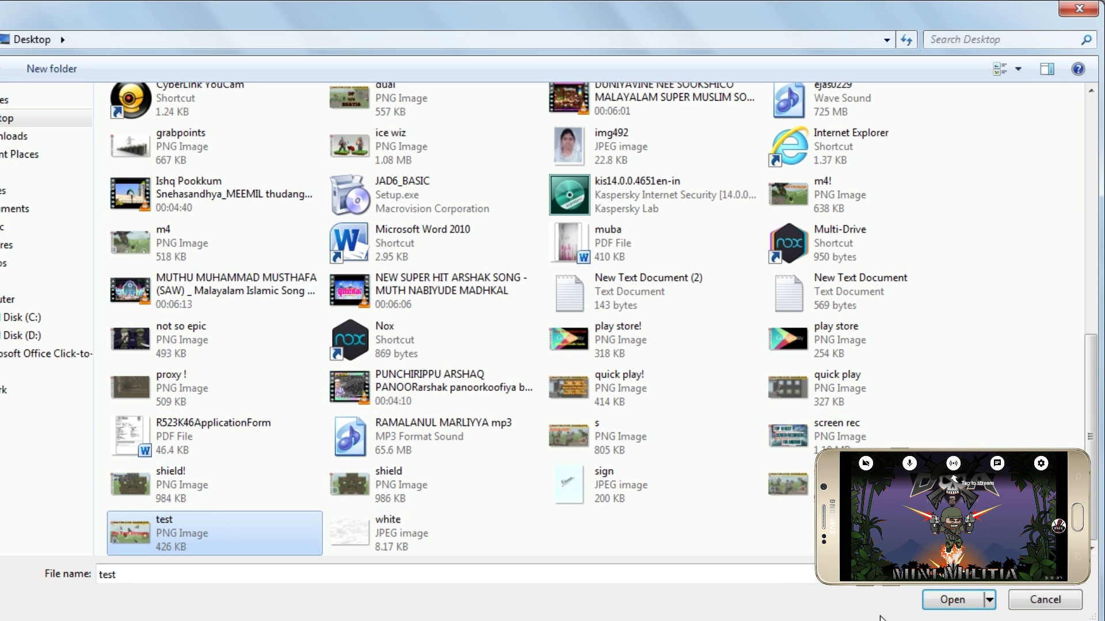
pyautogui.click(928, 604)
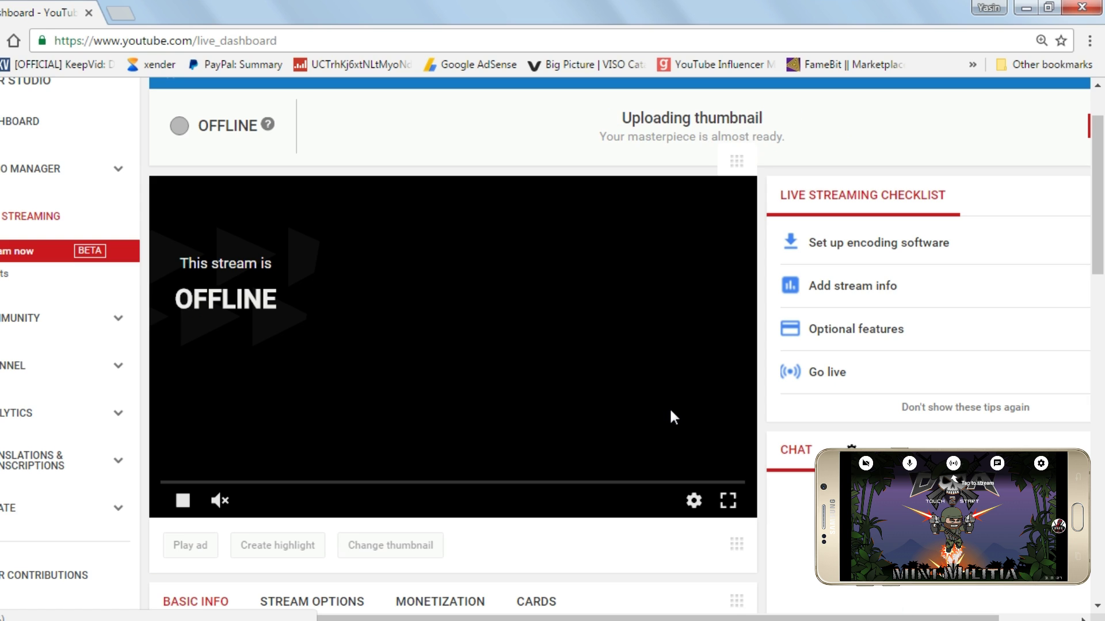
pyautogui.moveTo(1098, 202); pyautogui.dragTo(1098, 237)
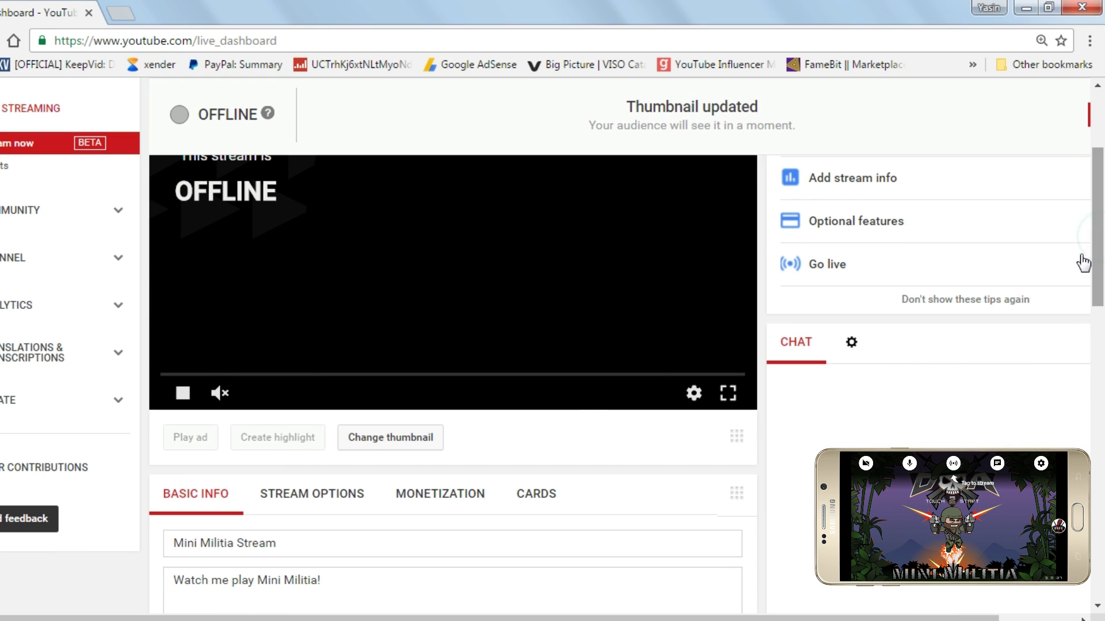
# Step: Show the stream's Monetization settings and scroll through them
pyautogui.click(431, 513)
pyautogui.scroll(-3, 1098, 270)
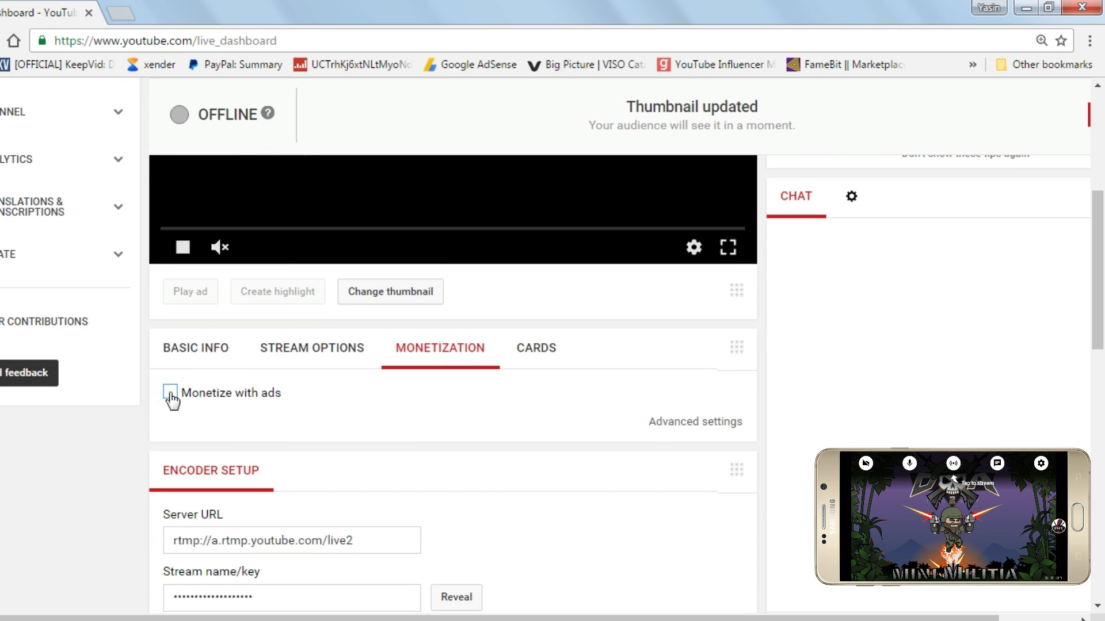
pyautogui.moveTo(1100, 317); pyautogui.dragTo(1103, 208)
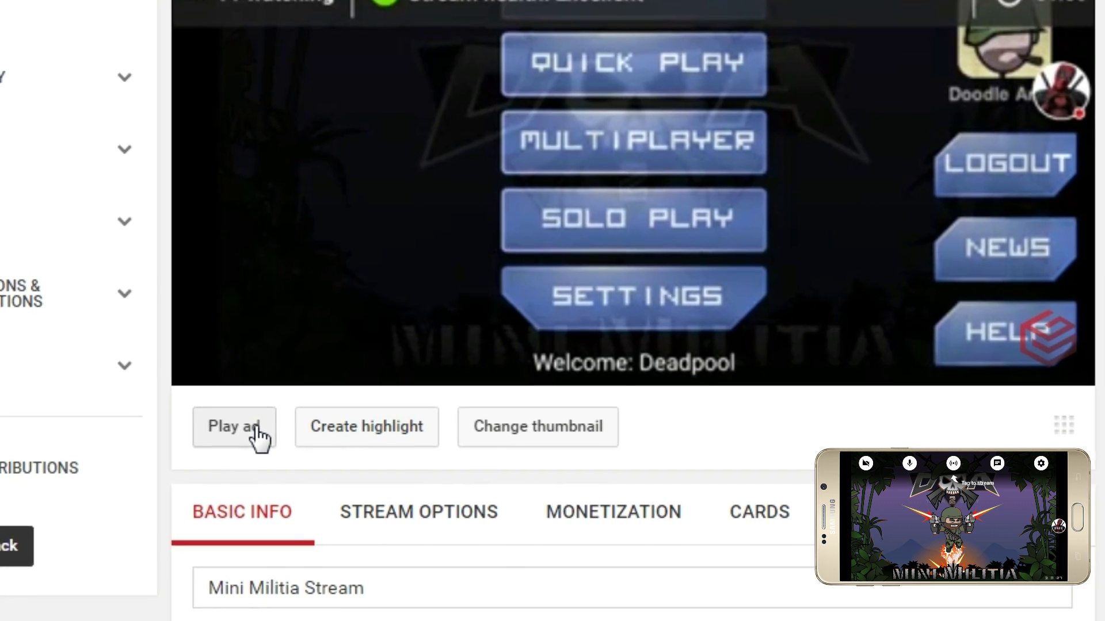
# Step: Follow the dashboard status as it changes from OFFLINE through STARTING to LIVE
pyautogui.click(233, 441)
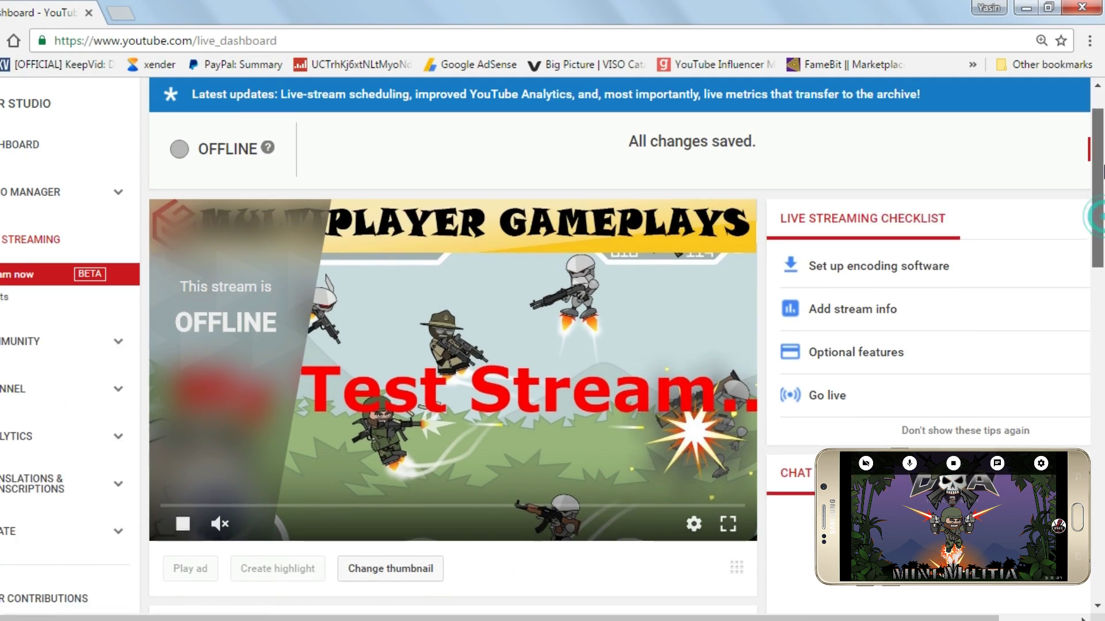
pyautogui.scroll(-1, 673, 229)
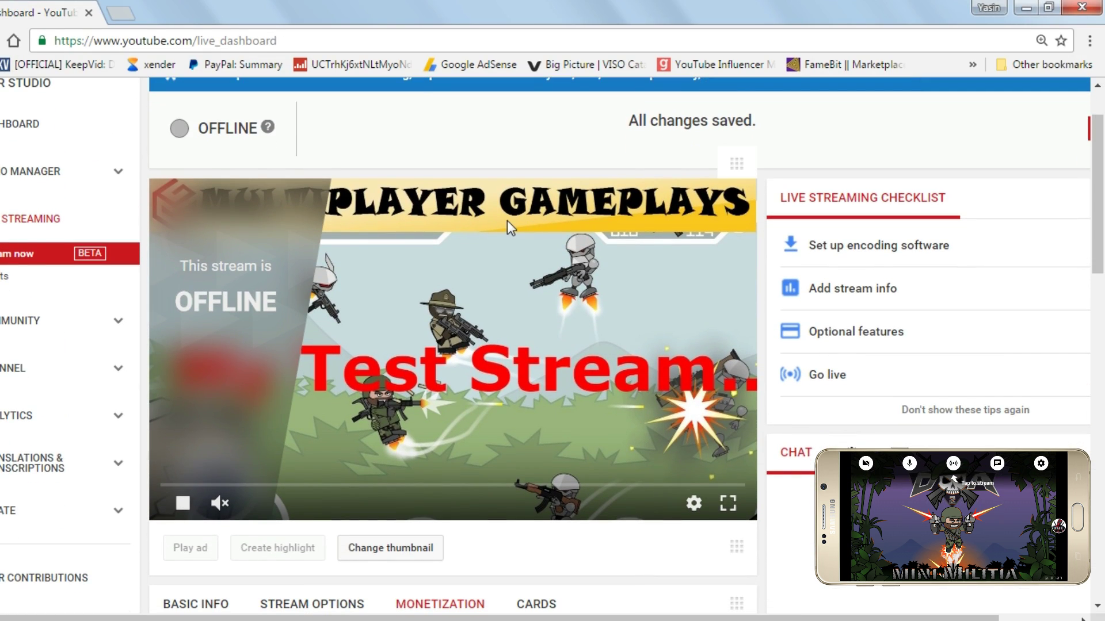
pyautogui.moveTo(1103, 190); pyautogui.dragTo(1103, 123)
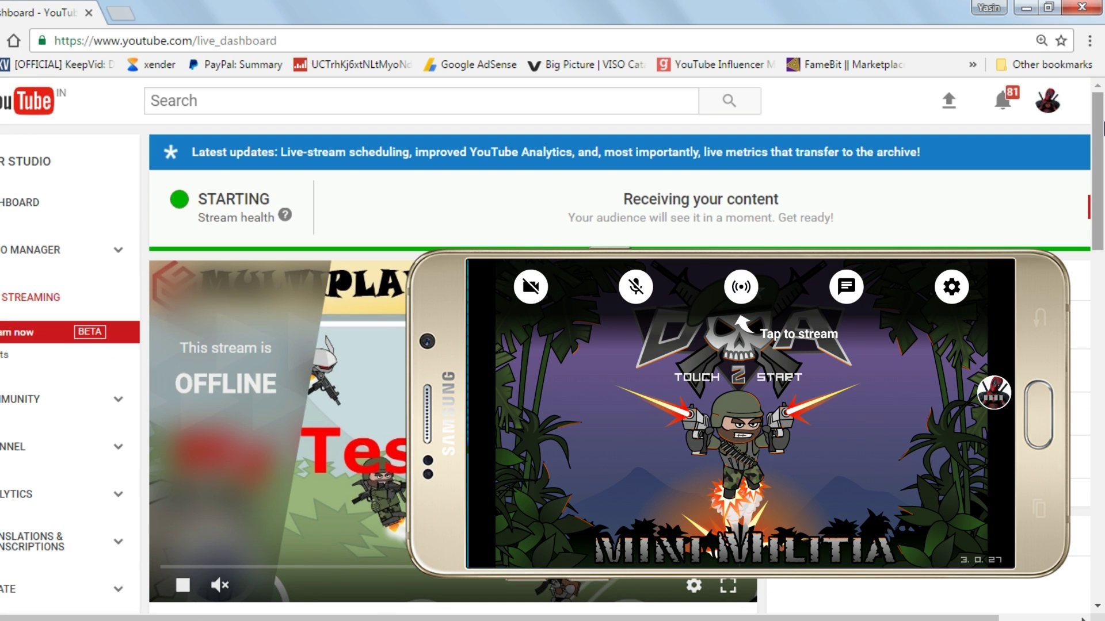
pyautogui.moveTo(1103, 131); pyautogui.dragTo(1103, 145)
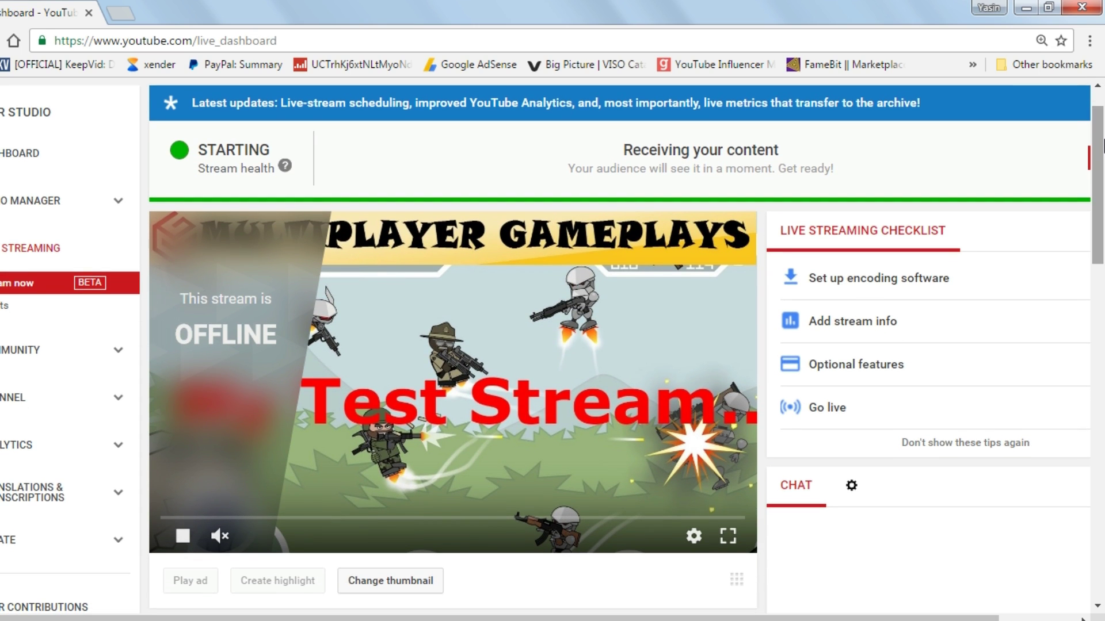
pyautogui.moveTo(1103, 139); pyautogui.dragTo(1103, 232)
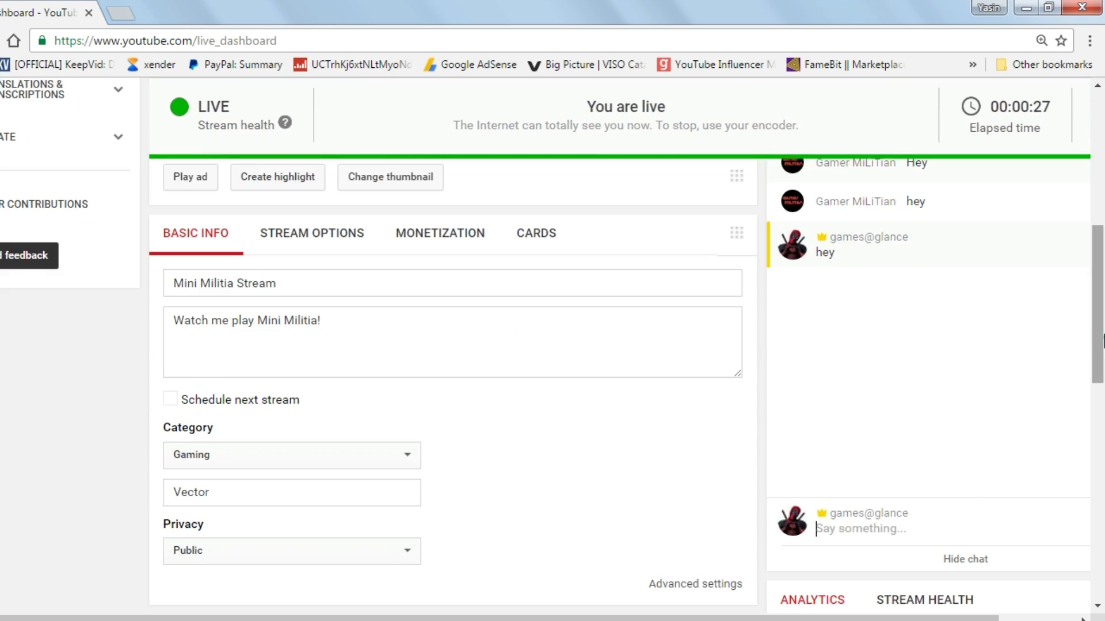
# Step: Post 'guys I'm not live streaming.. I'm making a tutorial on how to live stream??' in chat
pyautogui.moveTo(1102, 340); pyautogui.dragTo(1103, 254)
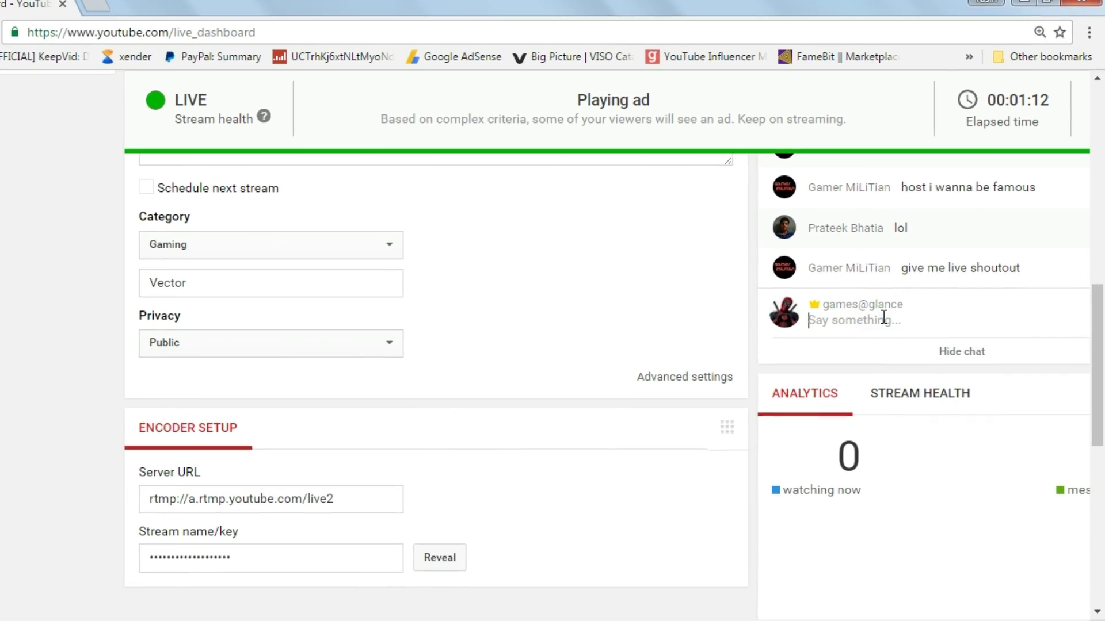
pyautogui.write("guys I'm not live streaming.. I'")
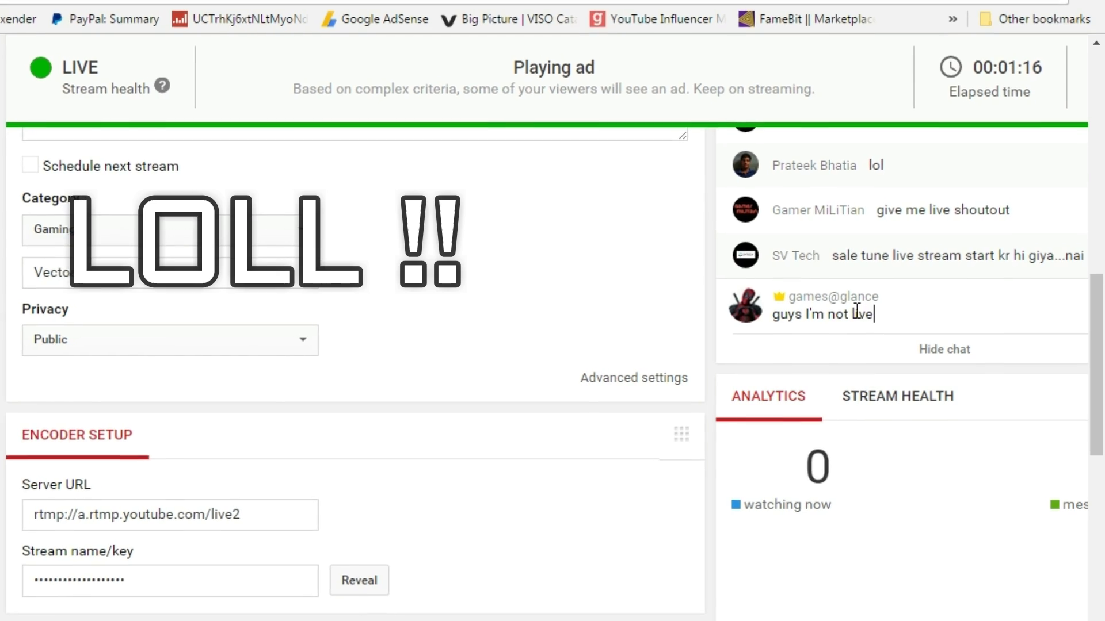
pyautogui.write('m making a tutori')
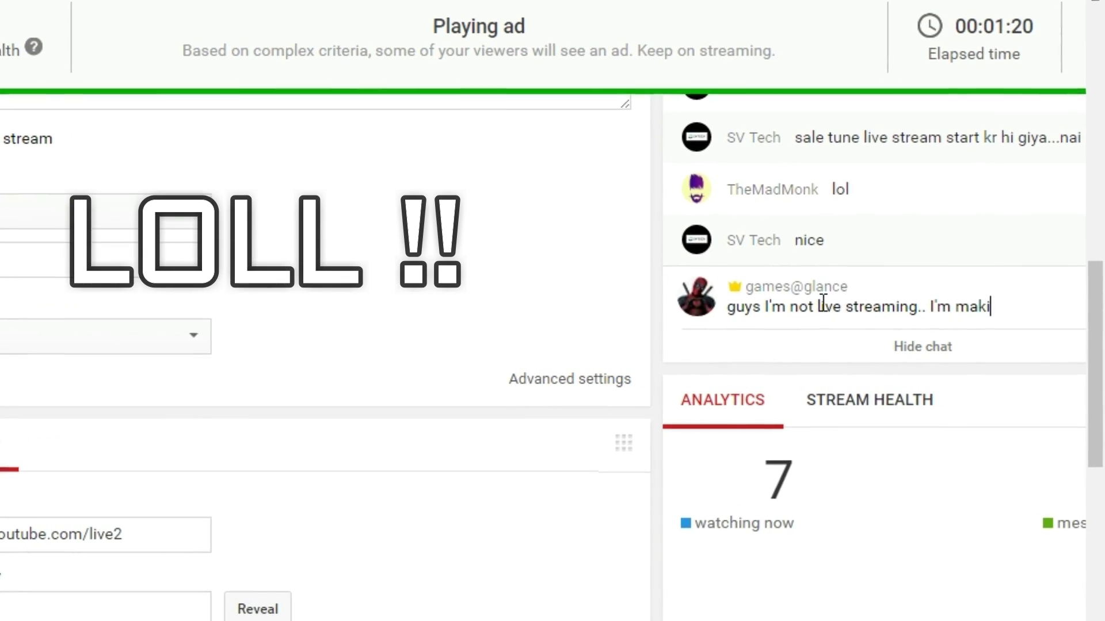
pyautogui.write('al on how to live s')
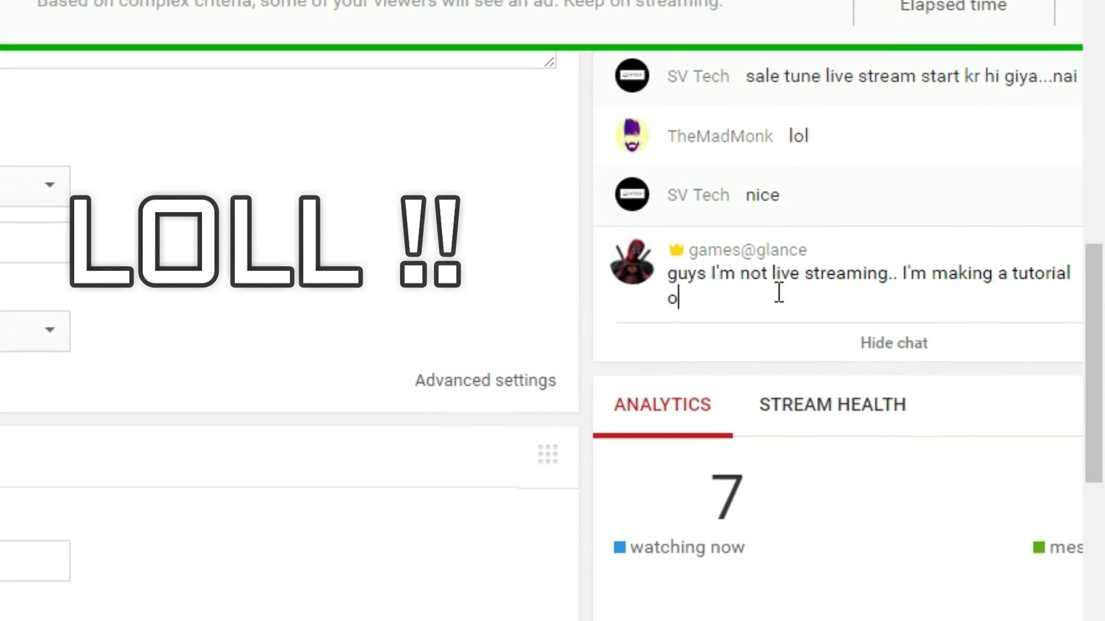
pyautogui.write('tream')
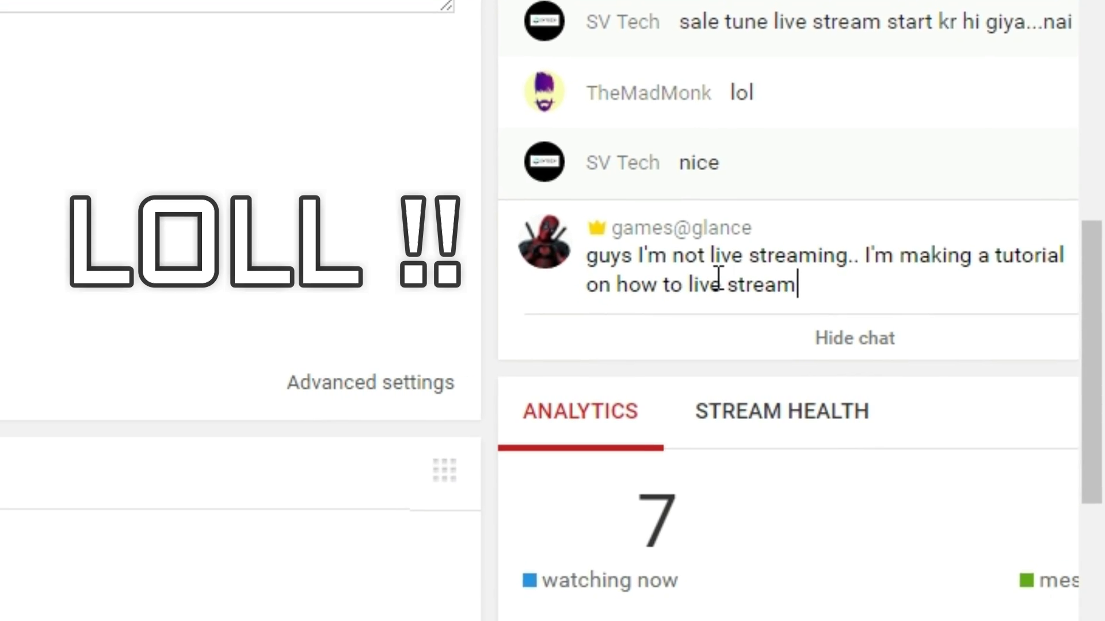
pyautogui.write('??')
pyautogui.press('Return')
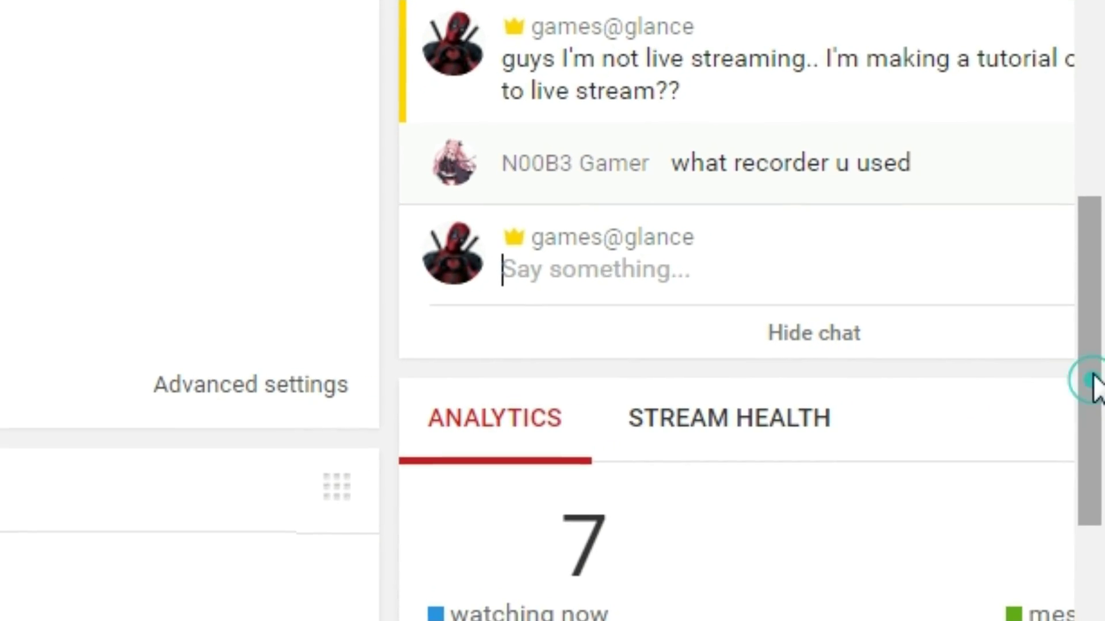
# Step: Copy the posted message and paste it into the chat box to send it again
pyautogui.moveTo(1093, 375); pyautogui.dragTo(1093, 352)
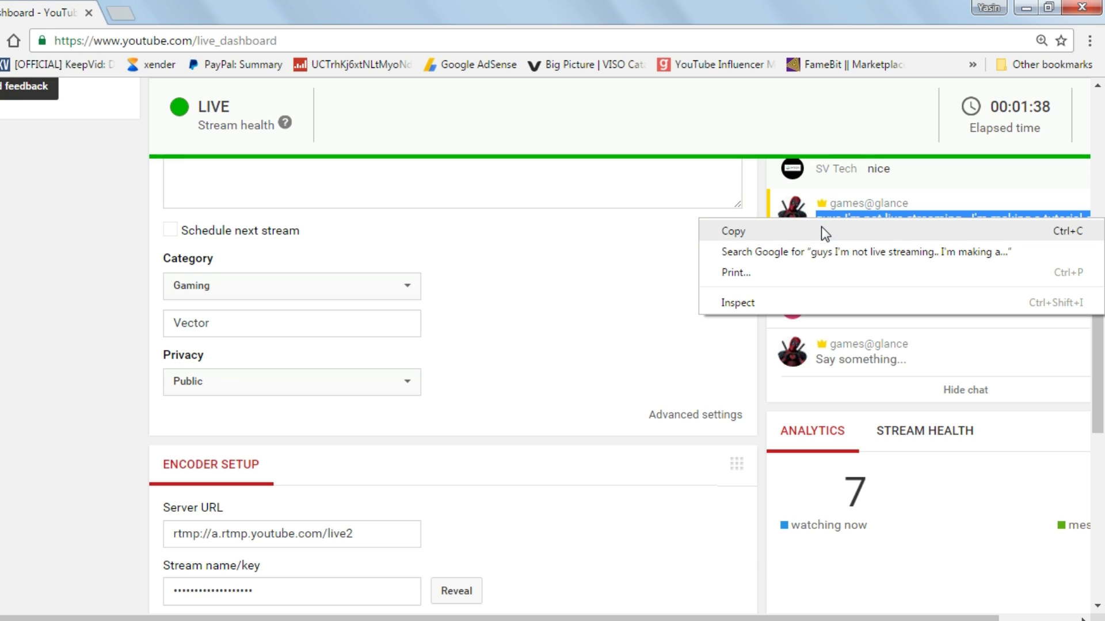
pyautogui.click(820, 226)
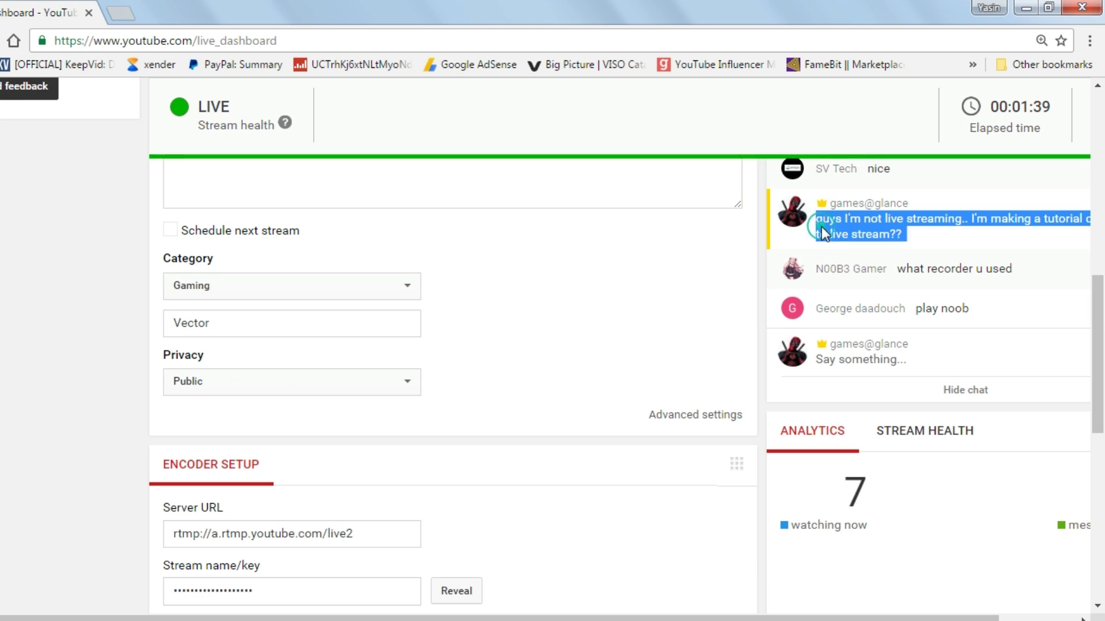
pyautogui.click(871, 359)
pyautogui.rightClick(874, 361)
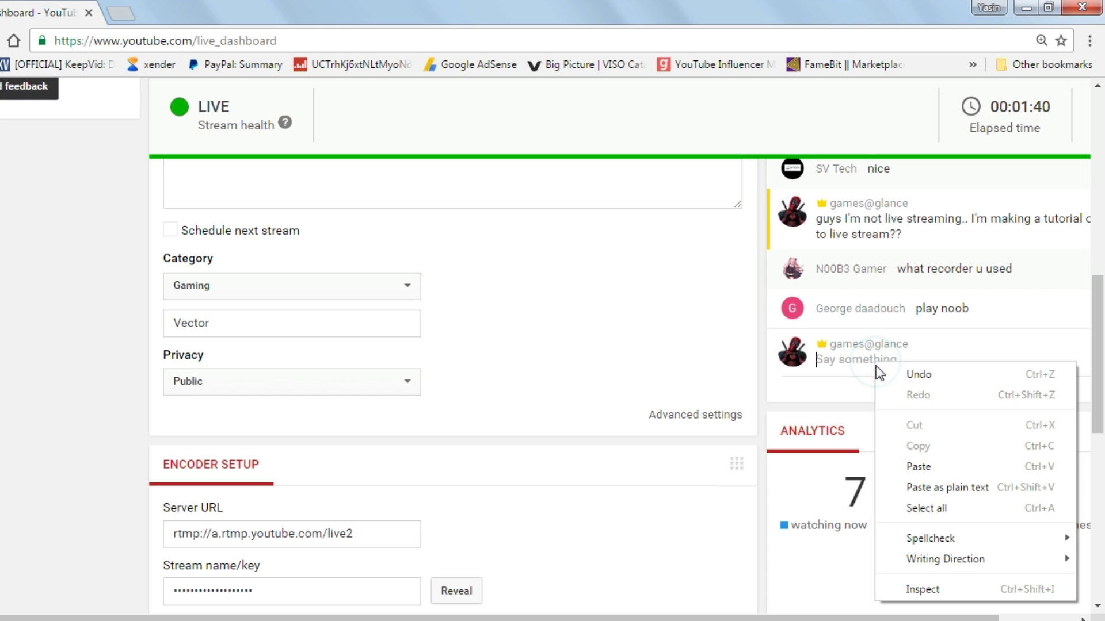
pyautogui.click(906, 467)
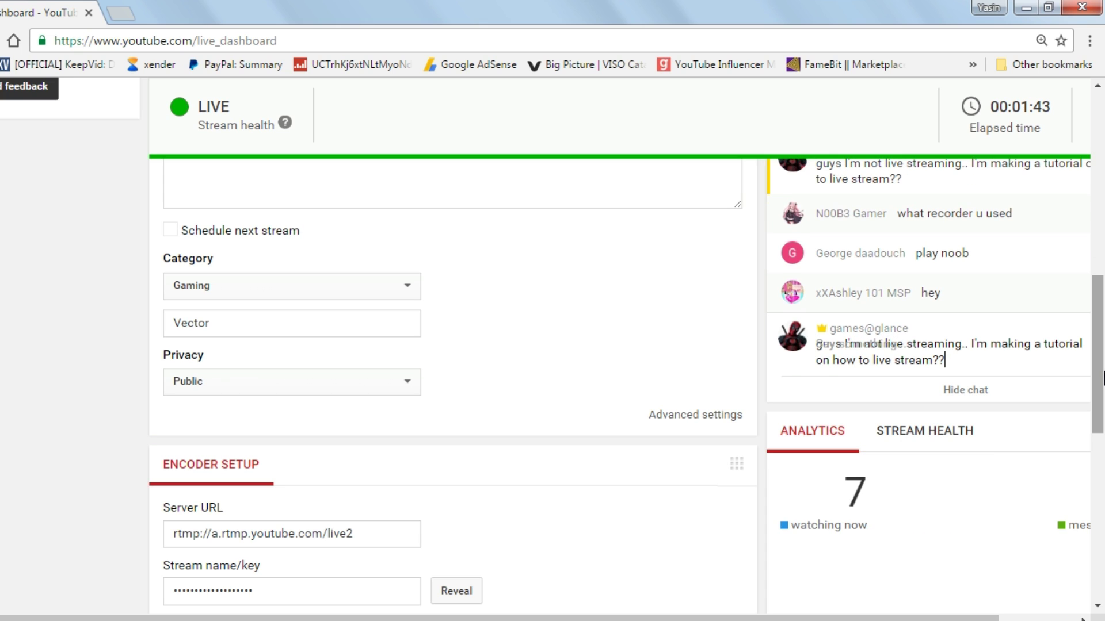
pyautogui.press('Return')
pyautogui.moveTo(1103, 375); pyautogui.dragTo(1103, 269)
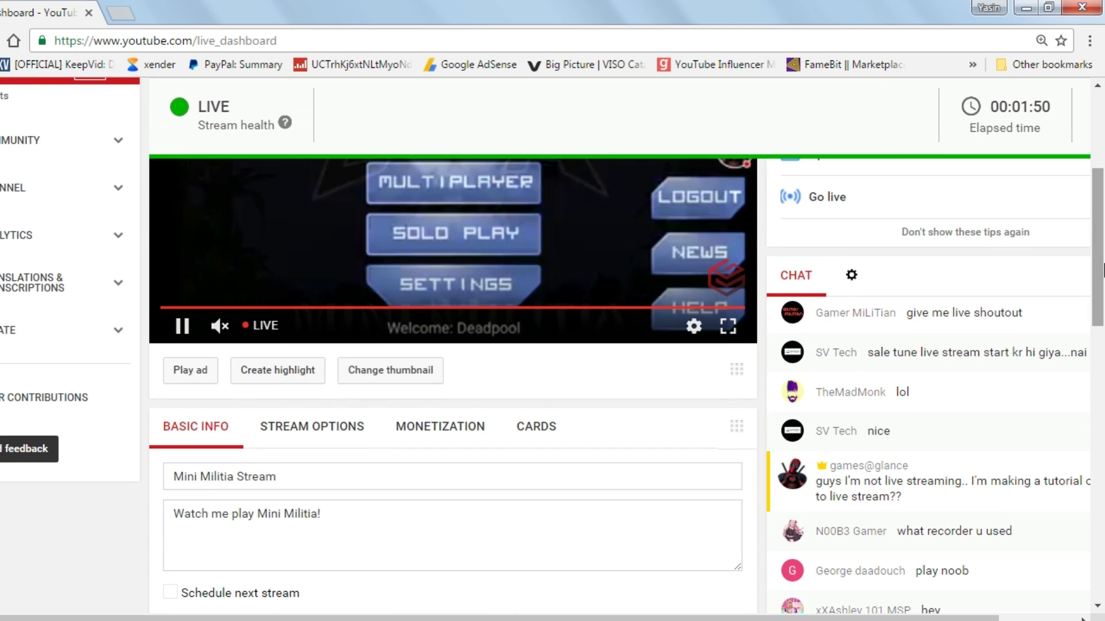